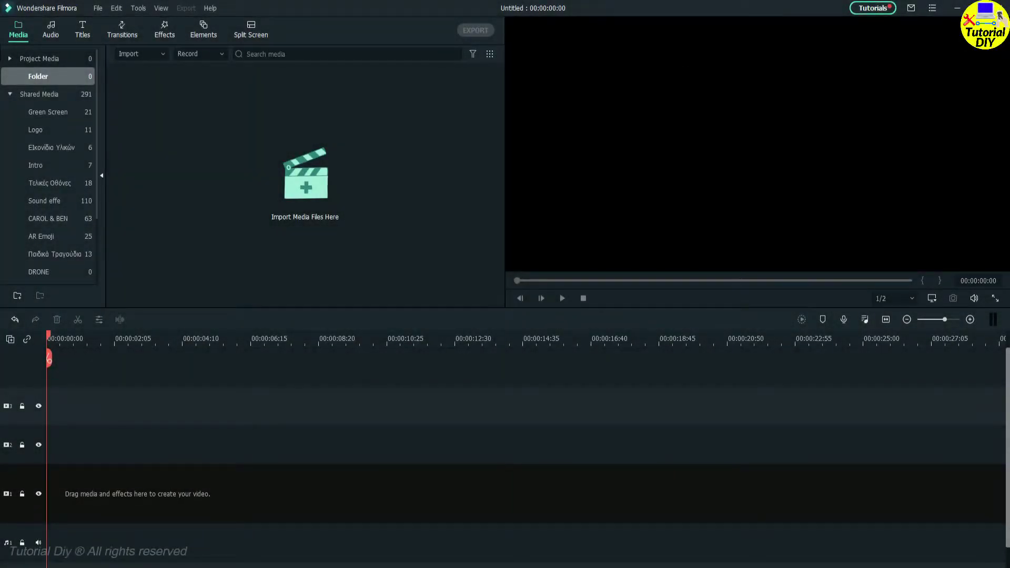
Step: Import the clip 20211011_185521, place it at the start of the first video track and play it back
left_click_drag(416, 87, 253, 269)
left_click_drag(241, 223, 241, 223)
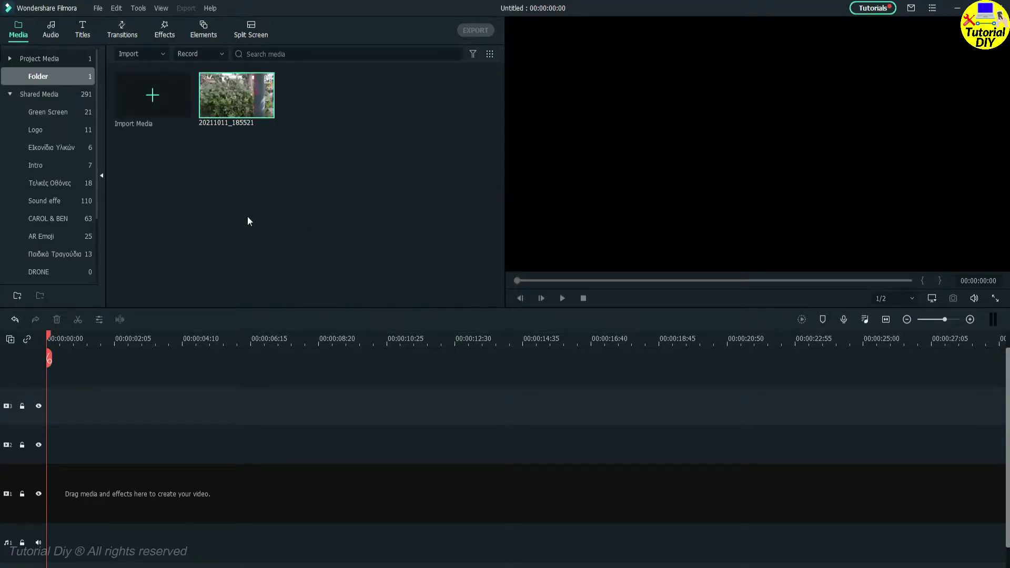
left_click_drag(239, 87, 95, 512)
key("space")
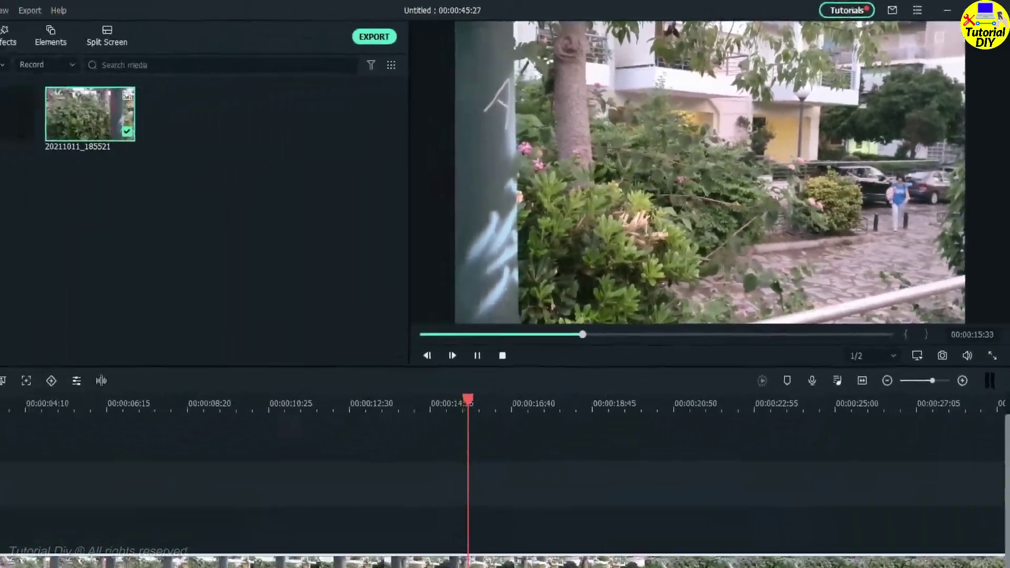
Step: Overlay the Green sample colour on the second track from where the pole's edge appears, about 3:36, extending it to about 20:02
left_click_drag(268, 342, 166, 369)
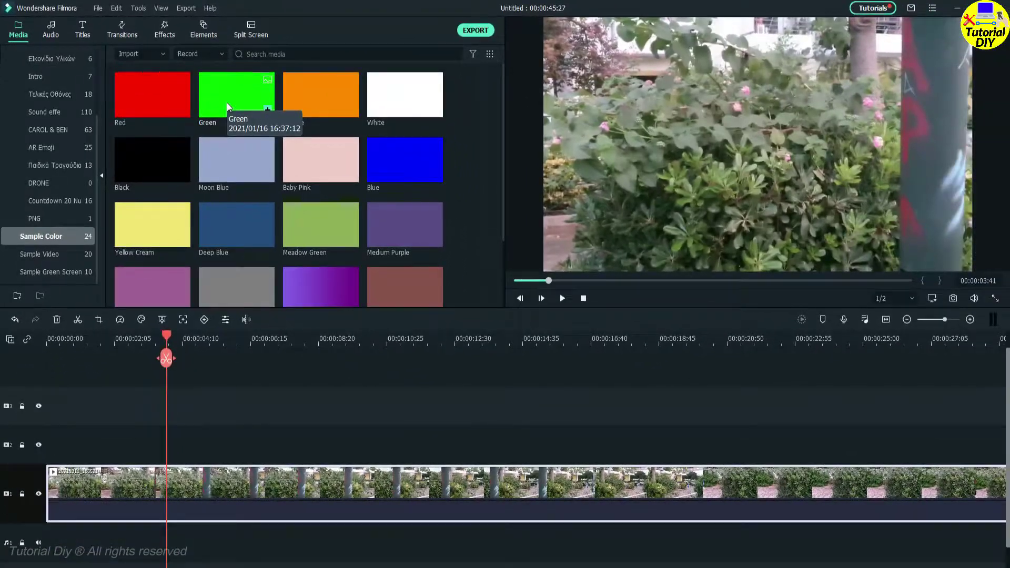
left_click(409, 187)
left_click_drag(226, 103, 184, 455)
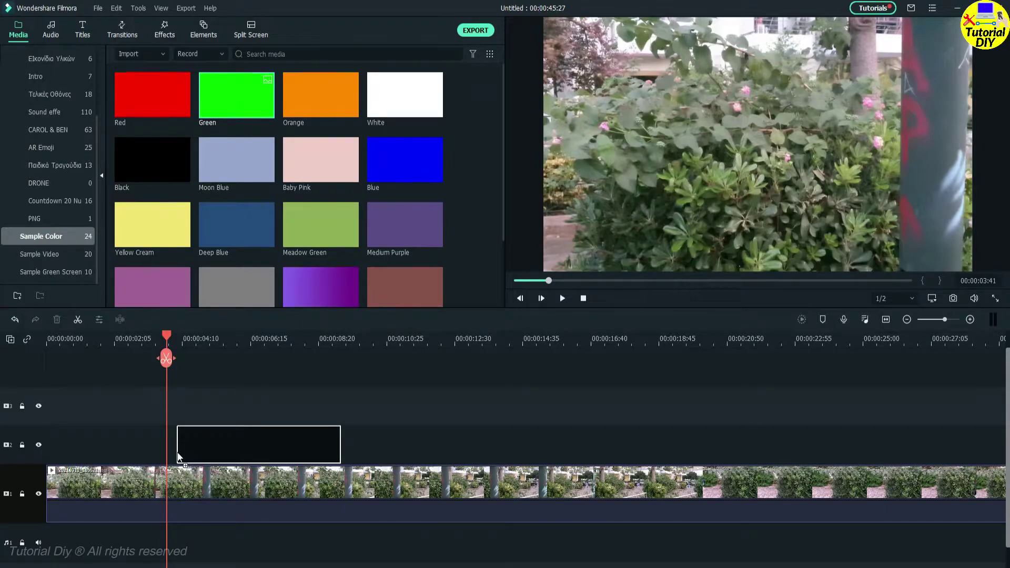
left_click_drag(175, 456, 176, 457)
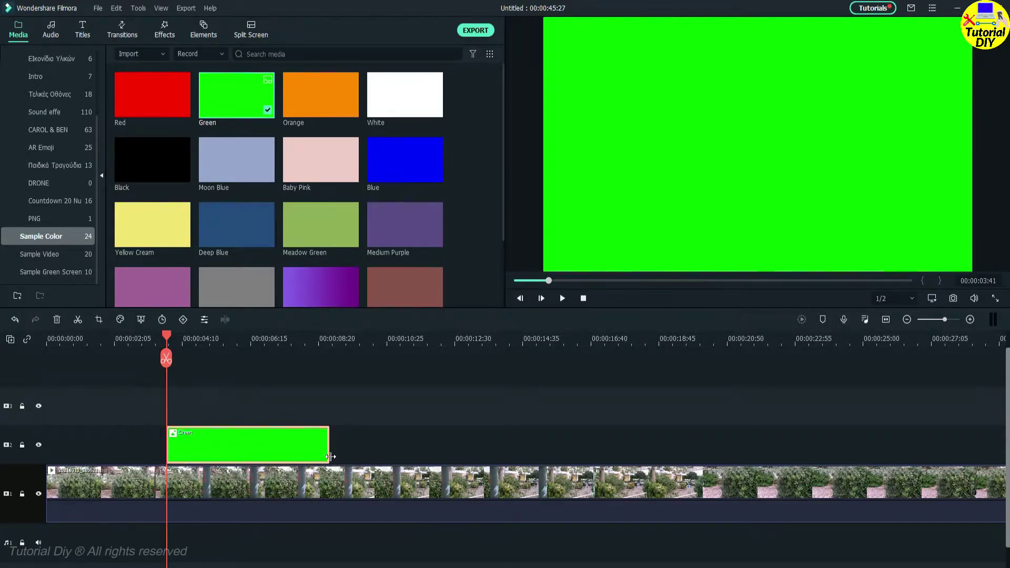
left_click_drag(329, 453, 700, 484)
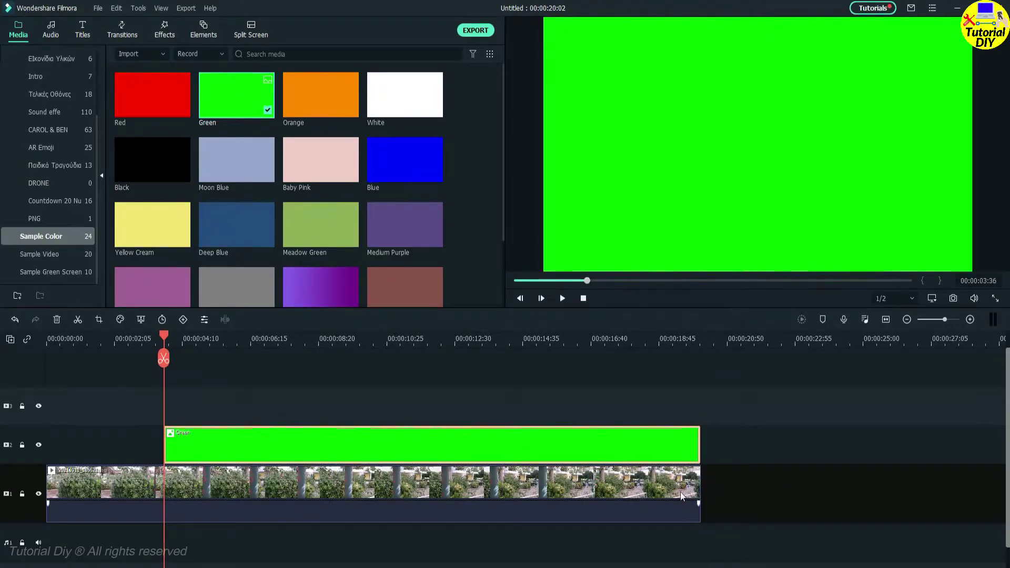
Step: Shrink the green overlay to a thin strip at the frame's right edge and add a custom animation keyframe at 00:00:03:36
left_click(498, 438)
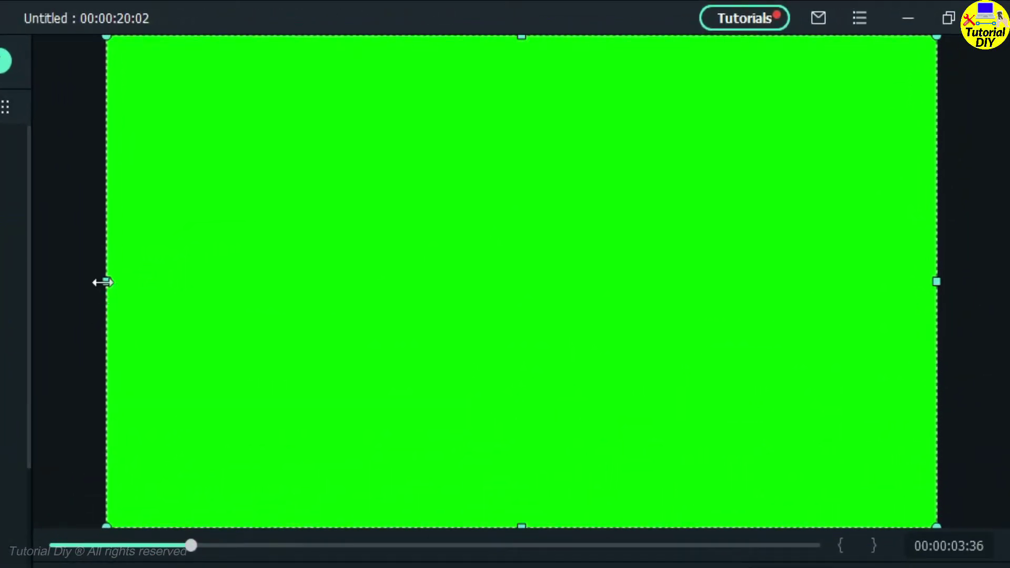
left_click_drag(102, 282, 918, 338)
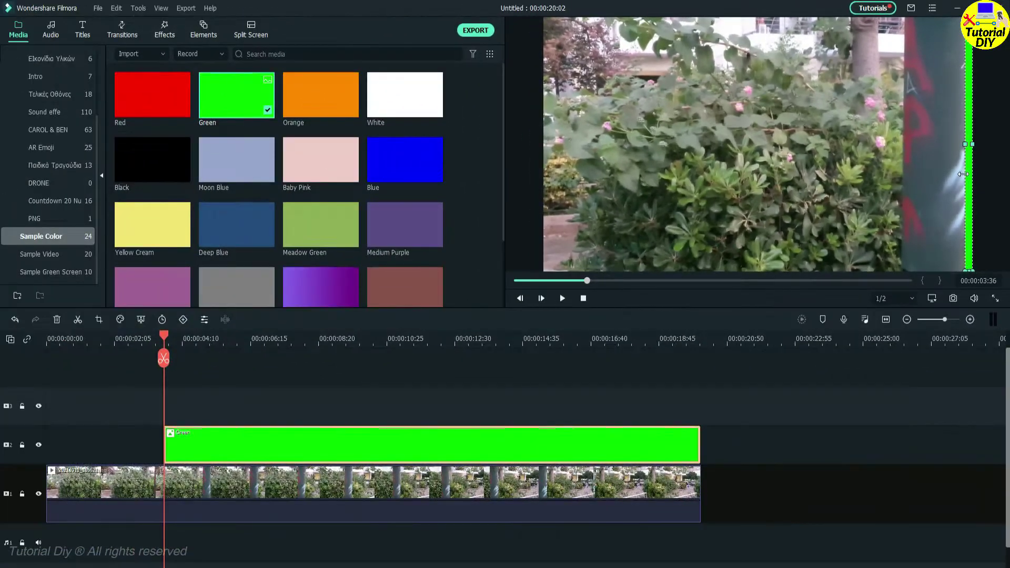
double_click(518, 446)
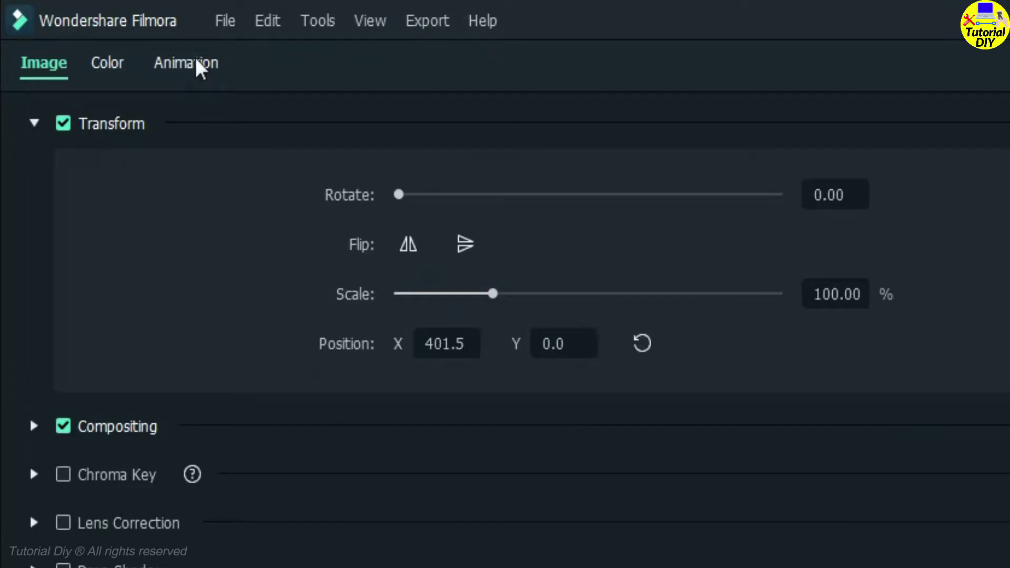
left_click(197, 62)
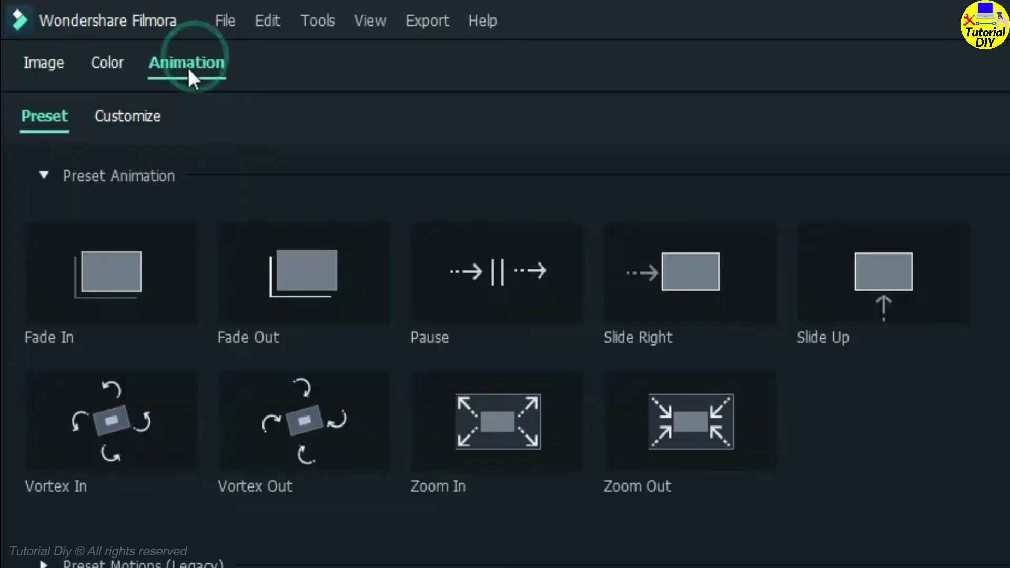
left_click(144, 126)
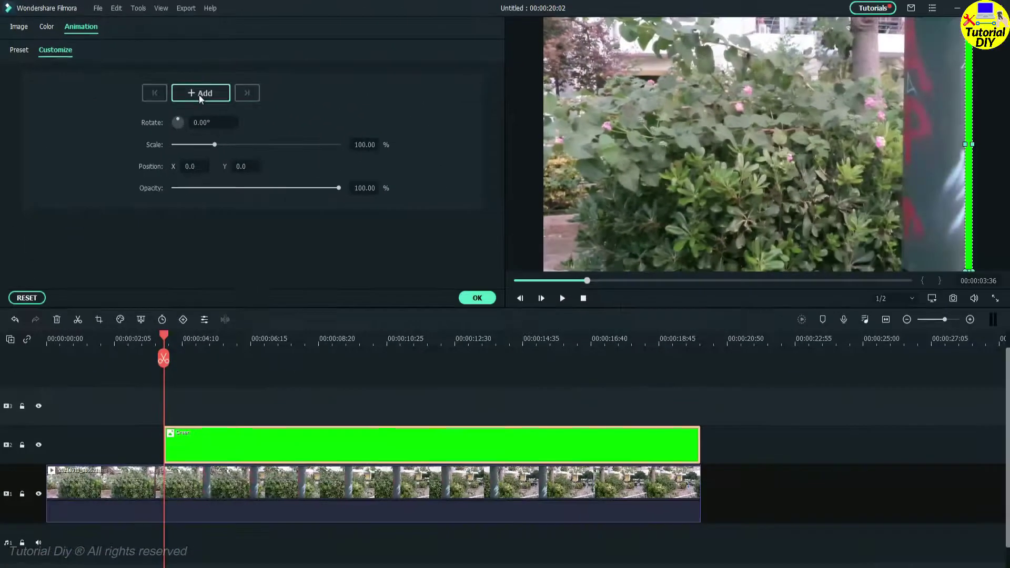
left_click(458, 221)
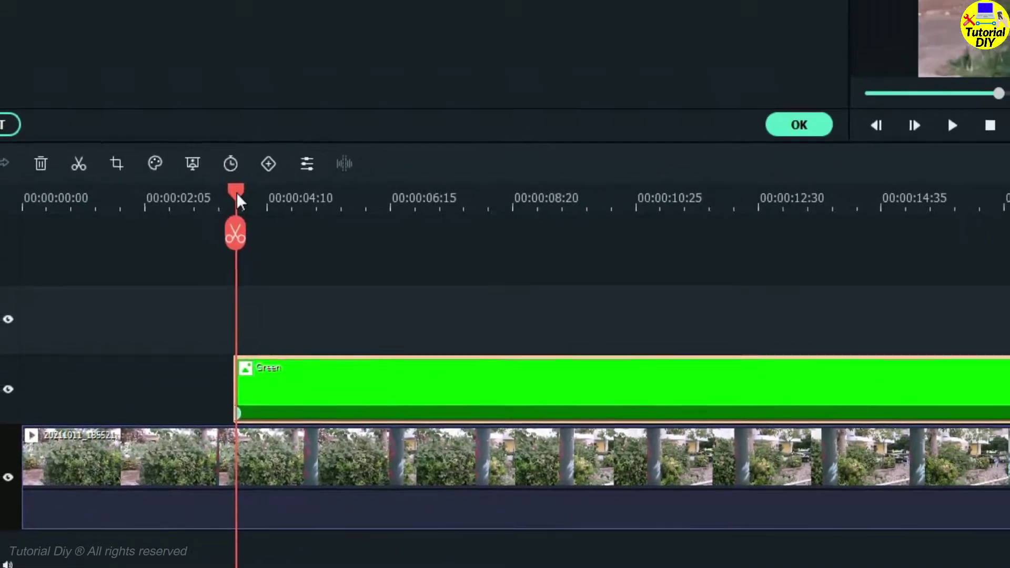
Step: Keyframe the green strip widening along the pole's edge up to 00:00:07:03, ending at 400% scale and position X about -110.3
left_click_drag(239, 200, 259, 205)
left_click_drag(177, 341, 178, 341)
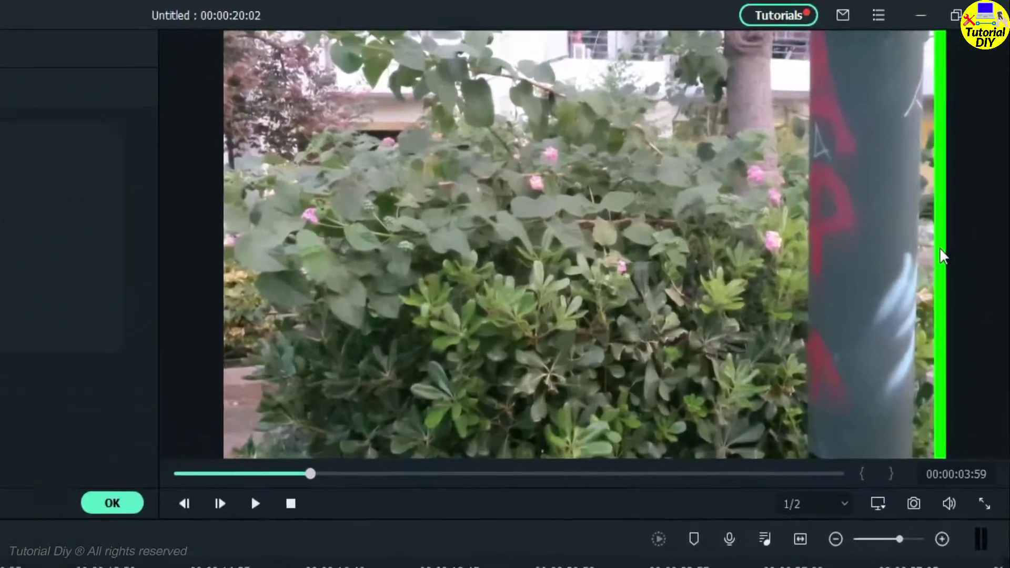
left_click(968, 146)
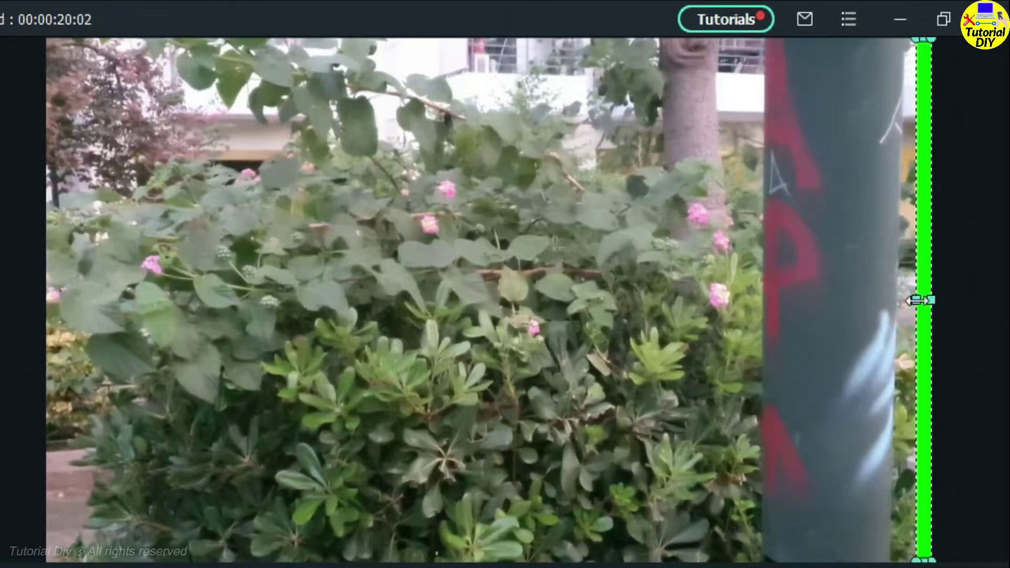
left_click_drag(916, 300, 893, 306)
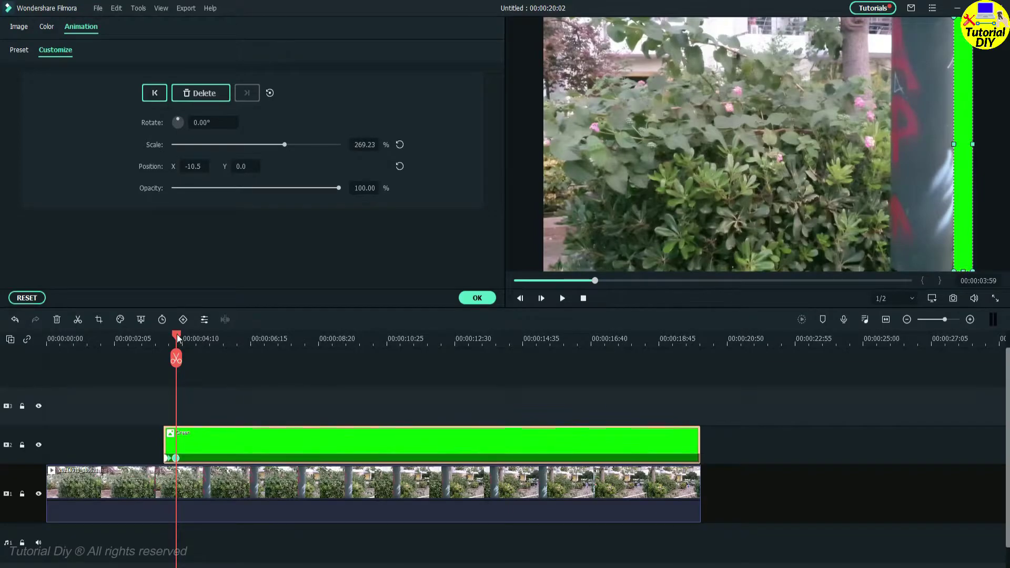
left_click_drag(178, 339, 239, 342)
left_click_drag(933, 153, 888, 154)
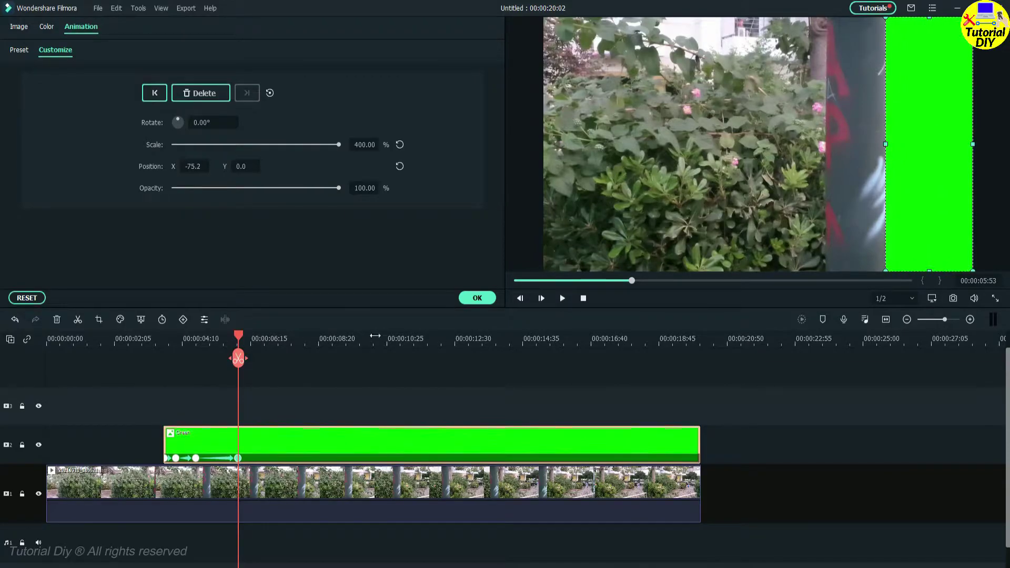
left_click_drag(239, 339, 276, 339)
left_click_drag(889, 154, 848, 156)
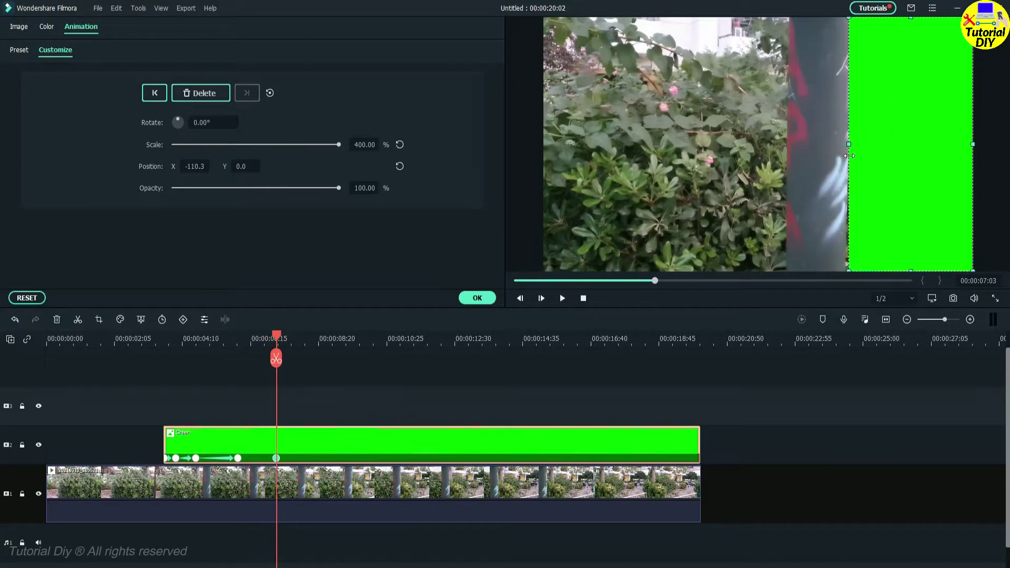
Step: Continue keyframing the green area along the pole through 00:00:09:54 to 00:00:12:22, reaching position X about -261.9
left_click_drag(276, 339, 318, 340)
left_click_drag(827, 151, 800, 154)
left_click_drag(319, 339, 369, 340)
left_click_drag(801, 143, 759, 154)
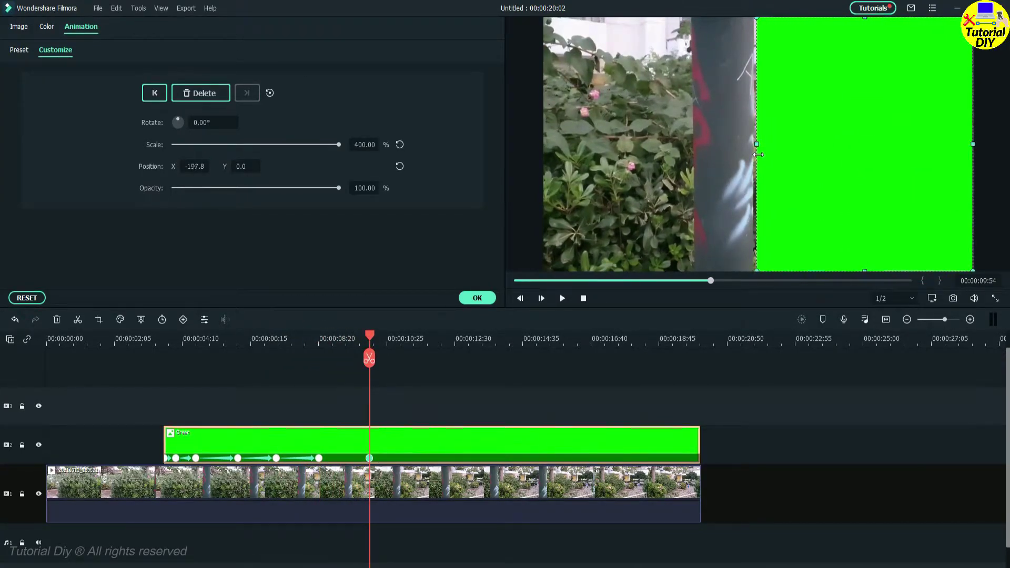
left_click_drag(387, 338, 413, 338)
left_click_drag(756, 148, 719, 155)
left_click_drag(420, 348, 451, 340)
left_click_drag(720, 145, 691, 154)
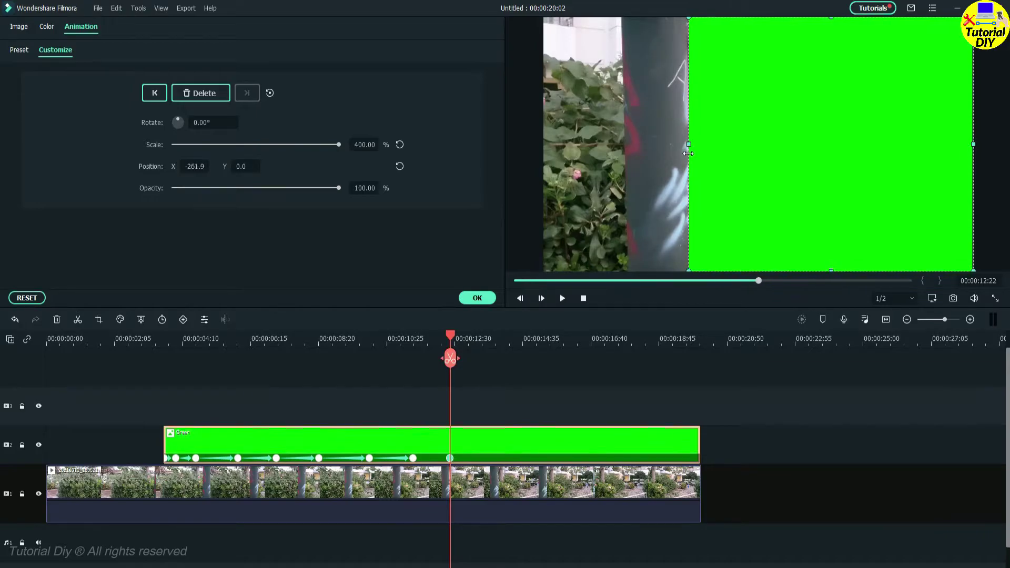
Step: Keyframe the green area following the pole until it covers the whole frame at 00:00:17:16, and apply the animation
left_click_drag(450, 336, 491, 339)
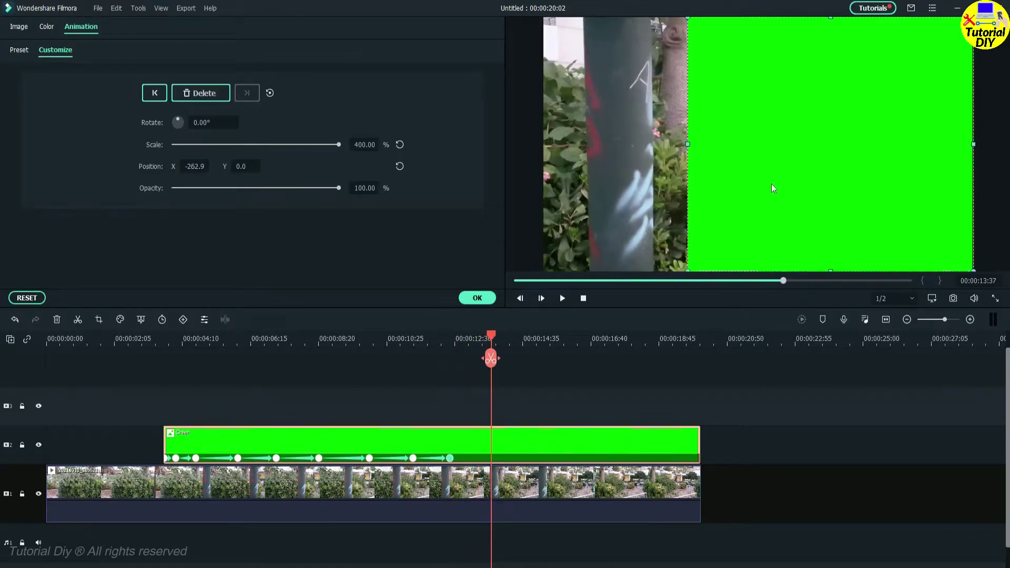
left_click_drag(673, 148, 654, 152)
mouse_move(534, 336)
left_mouse_down()
mouse_move(512, 335)
mouse_move(531, 337)
left_mouse_up()
left_click_drag(684, 153, 650, 153)
left_click_drag(531, 336, 569, 337)
left_click_drag(620, 145, 579, 169)
left_click_drag(578, 335, 596, 337)
left_click_drag(600, 158, 574, 160)
left_click_drag(602, 336, 611, 337)
left_click_drag(563, 149, 541, 148)
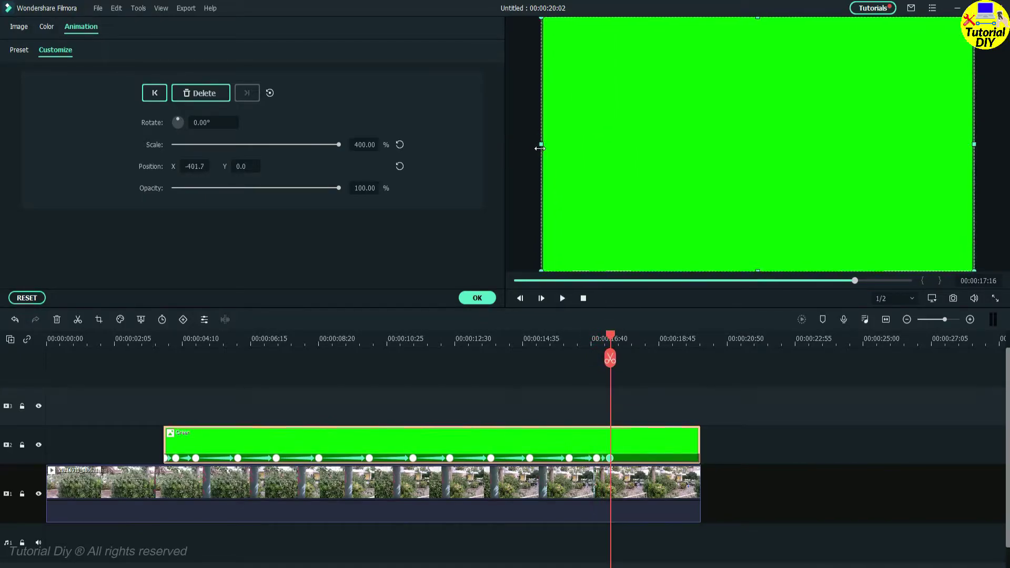
left_click(479, 298)
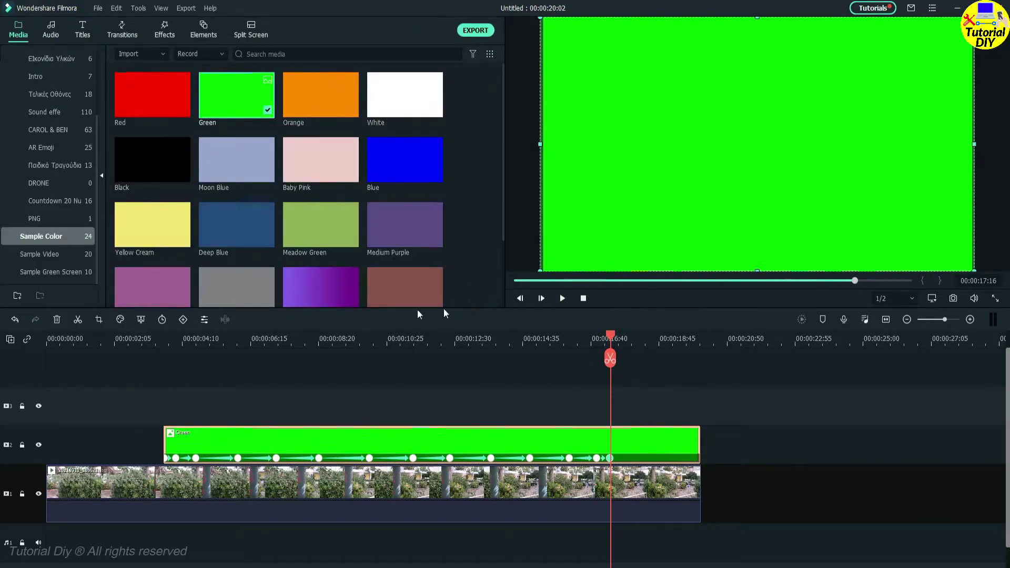
Step: Preview the green wipe from about 00:00:02:21 and export the timeline as a 1920x1080 MP4 at 60 fps
left_click(122, 338)
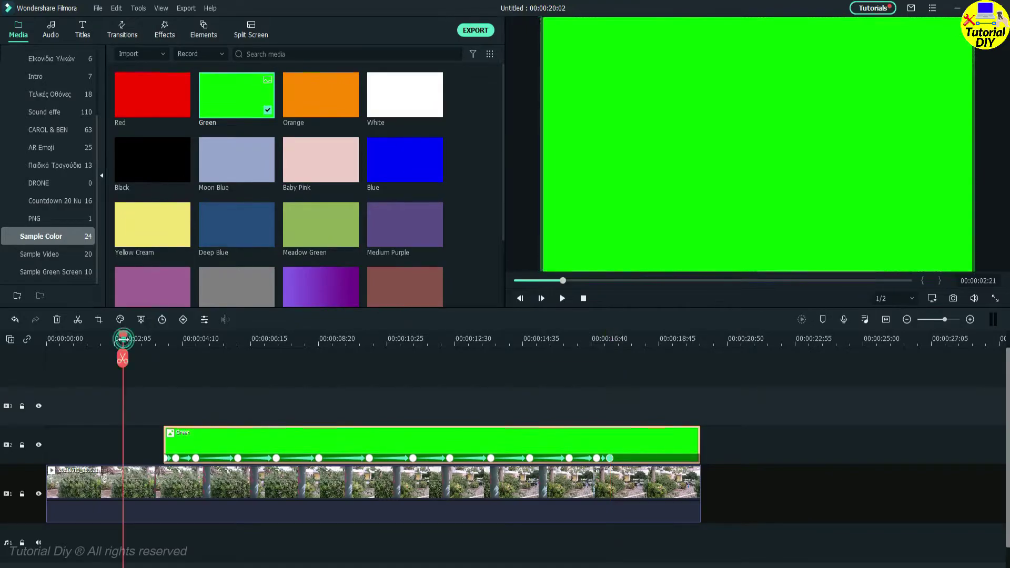
key("space")
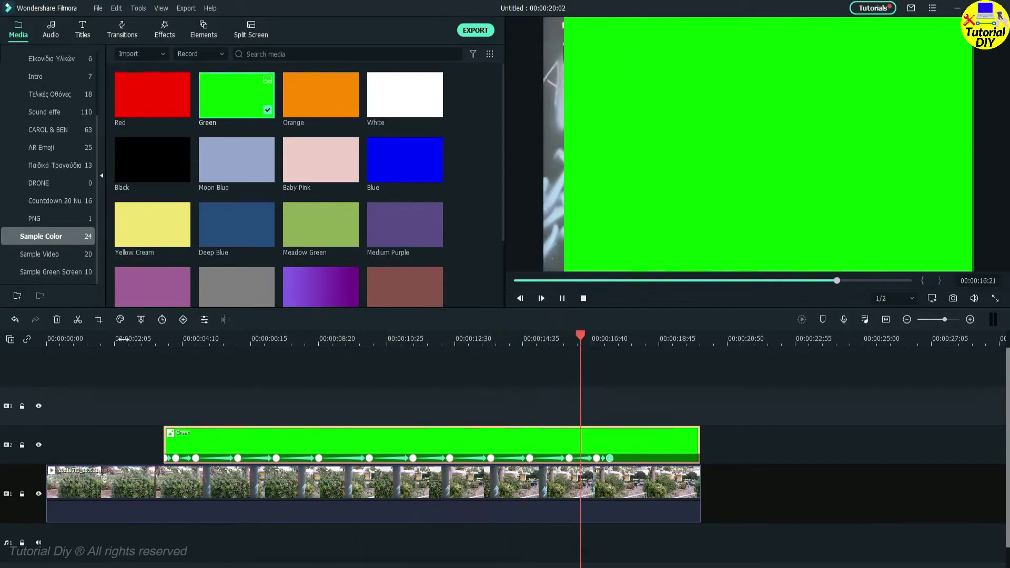
left_click(484, 32)
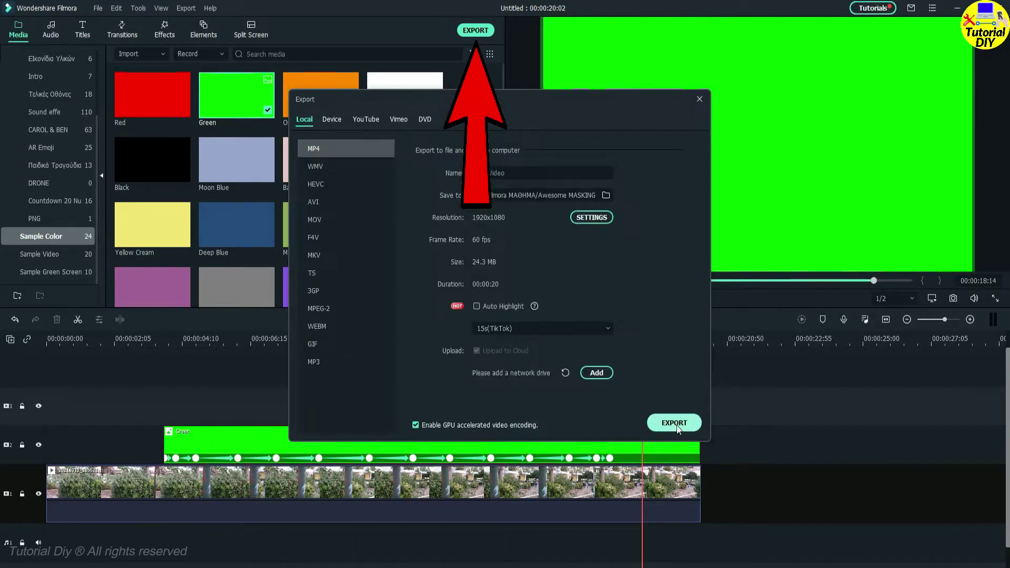
left_click(671, 357)
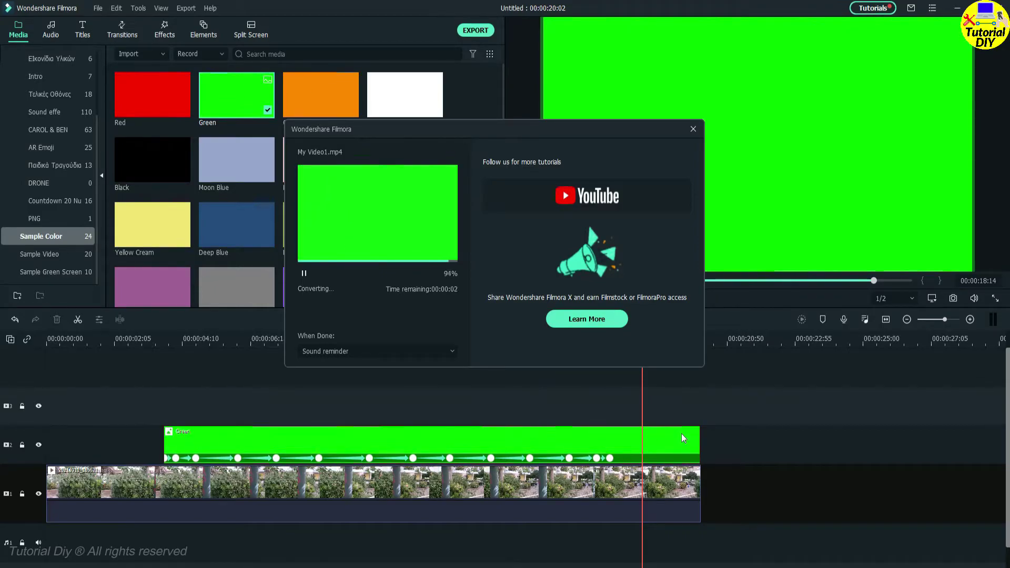
left_click(447, 348)
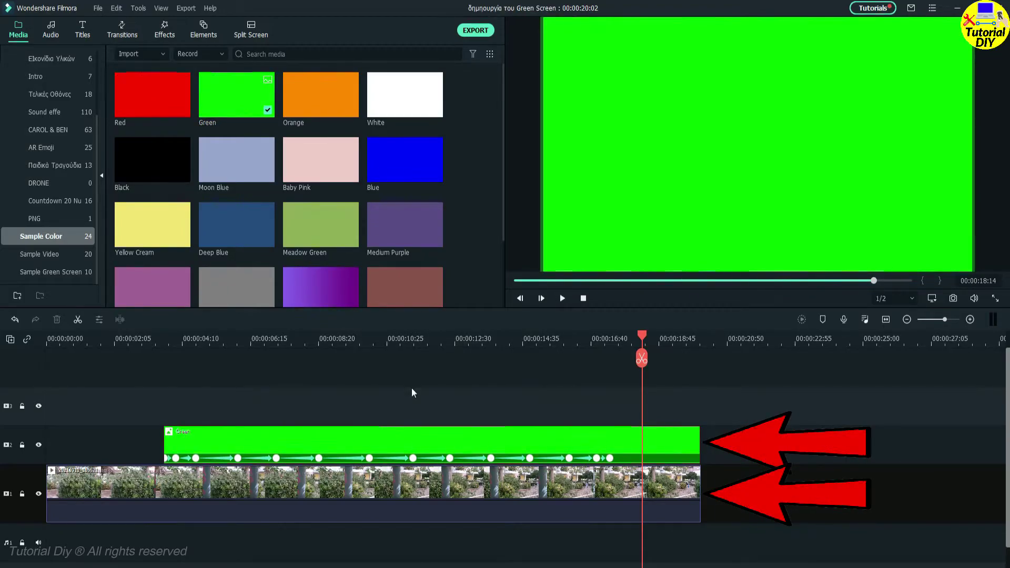
Step: Replace both timeline clips with the exported My Video1, imported into the project folder and placed at the start of the second track
left_click_drag(667, 462, 346, 515)
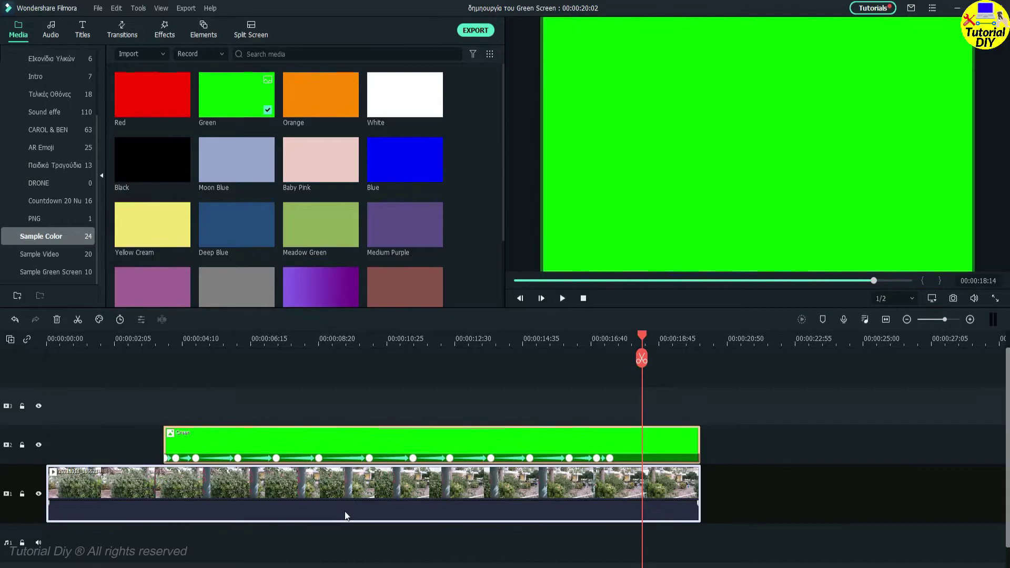
key("Delete")
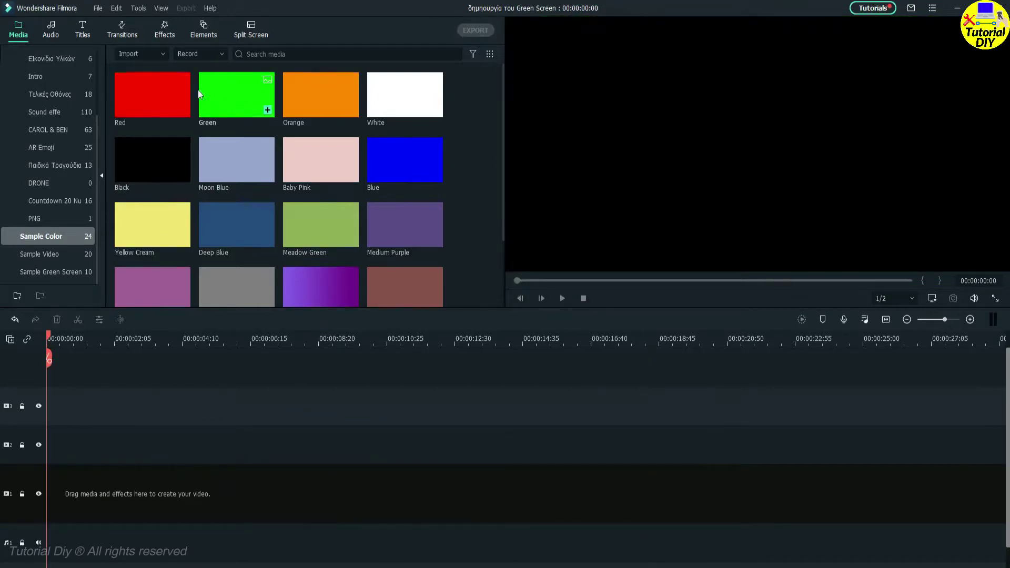
scroll(22, 79, "up", 3)
left_click(33, 83)
left_click_drag(690, 181, 352, 221)
left_click_drag(323, 102, 45, 456)
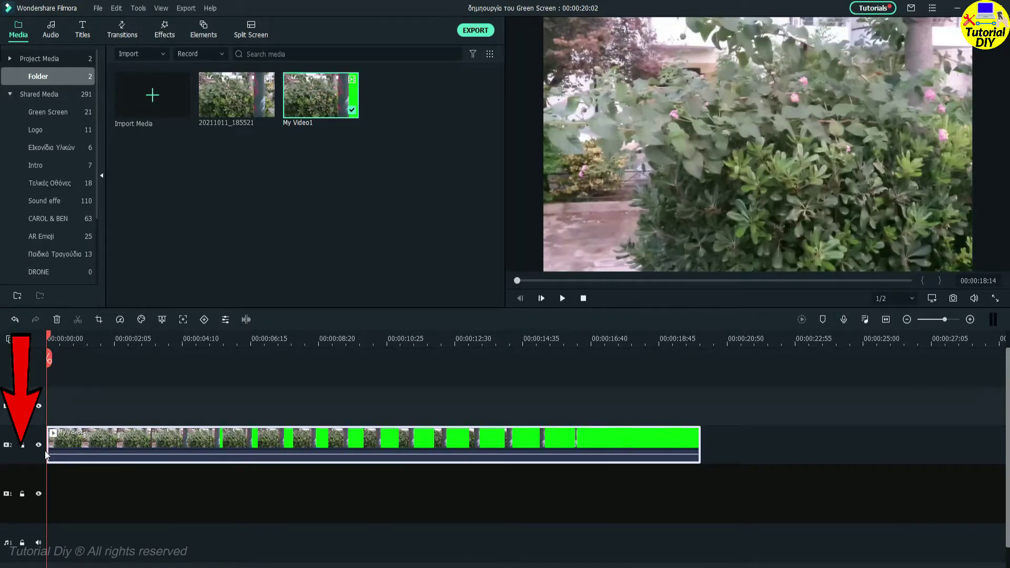
Step: Import the clip Pexels Videos 2334654 and place it on the first track beneath My Video1
left_click(505, 378)
left_click_drag(319, 95, 327, 209)
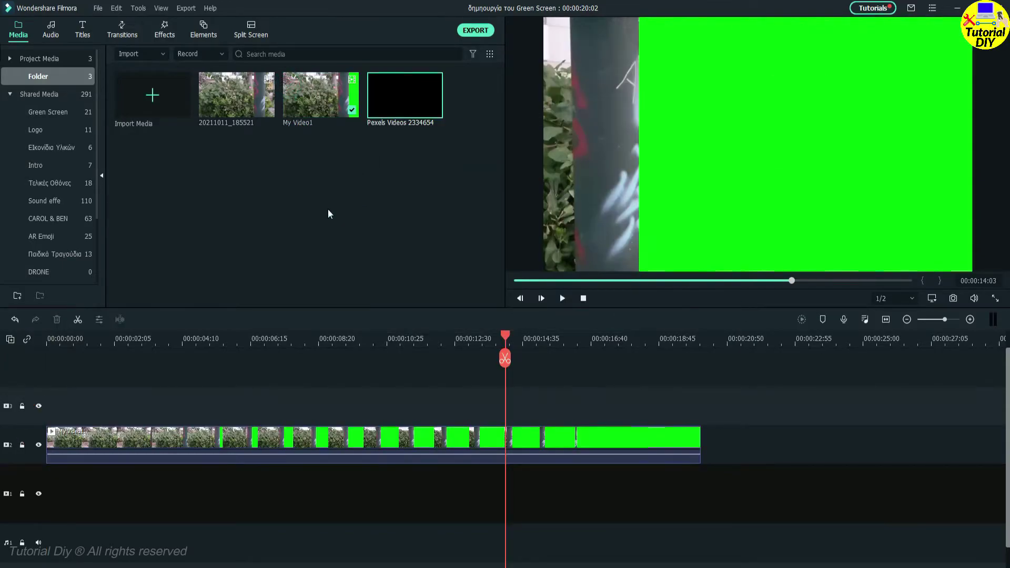
left_click_drag(404, 95, 354, 515)
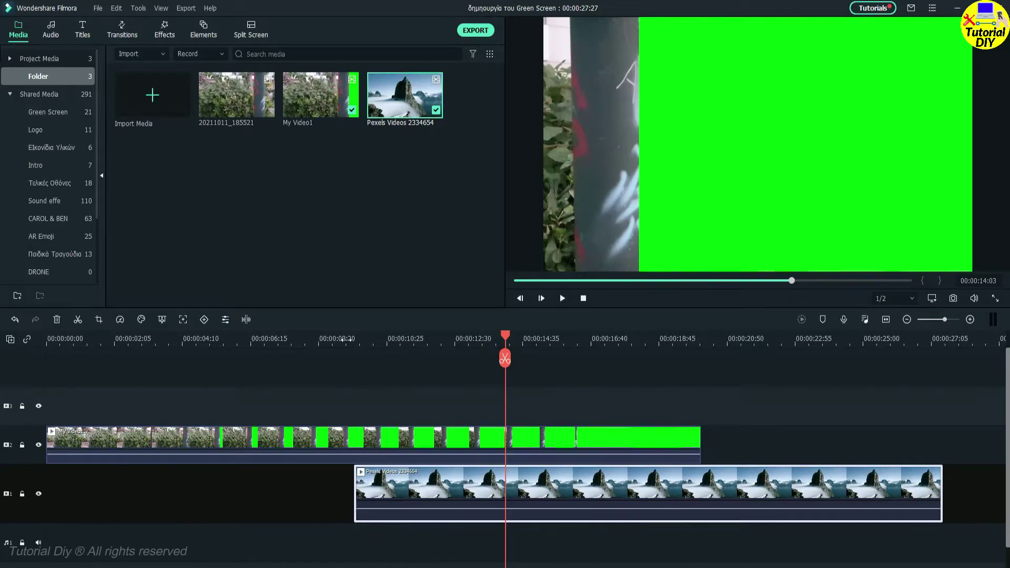
Step: Align the Pexels clip's start with the first green at about 00:00:03:35 and trim its end to match My Video1
left_click(346, 339)
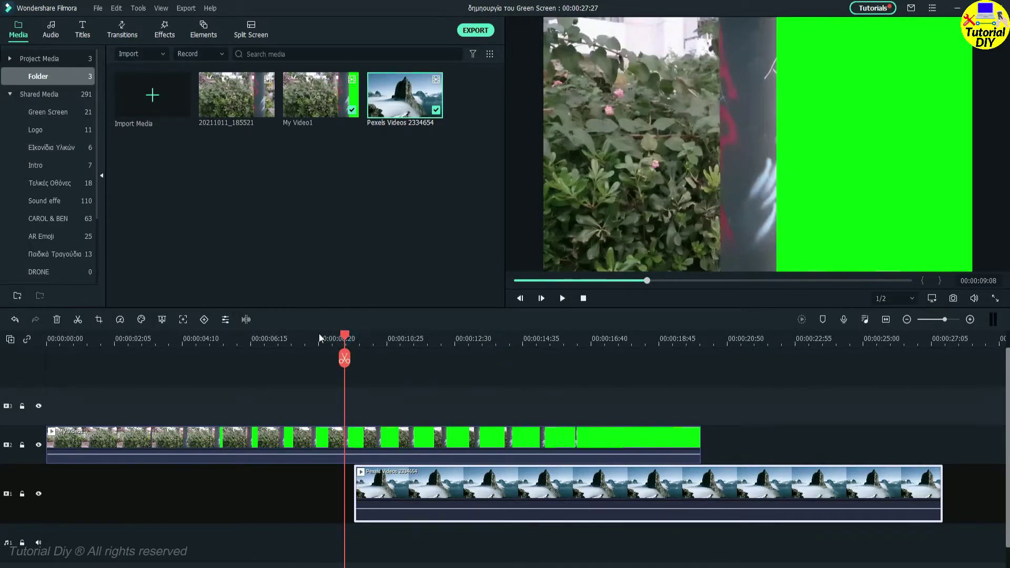
mouse_move(345, 337)
left_mouse_down()
mouse_move(327, 351)
mouse_move(163, 371)
left_mouse_up()
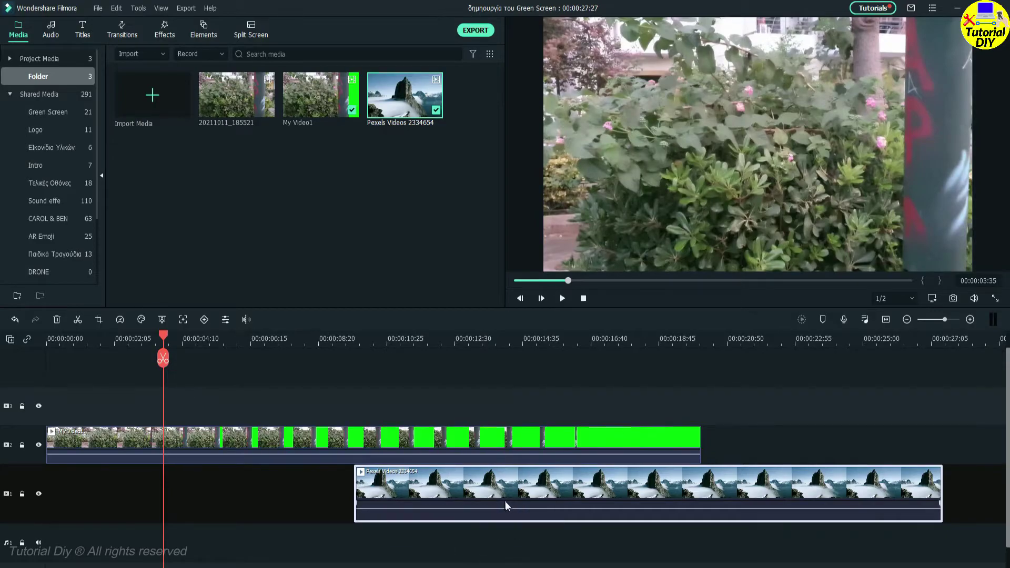
left_click_drag(554, 493, 477, 495)
left_click_drag(371, 490, 195, 493)
scroll(368, 490, "up", 3)
scroll(456, 340, "down", 5)
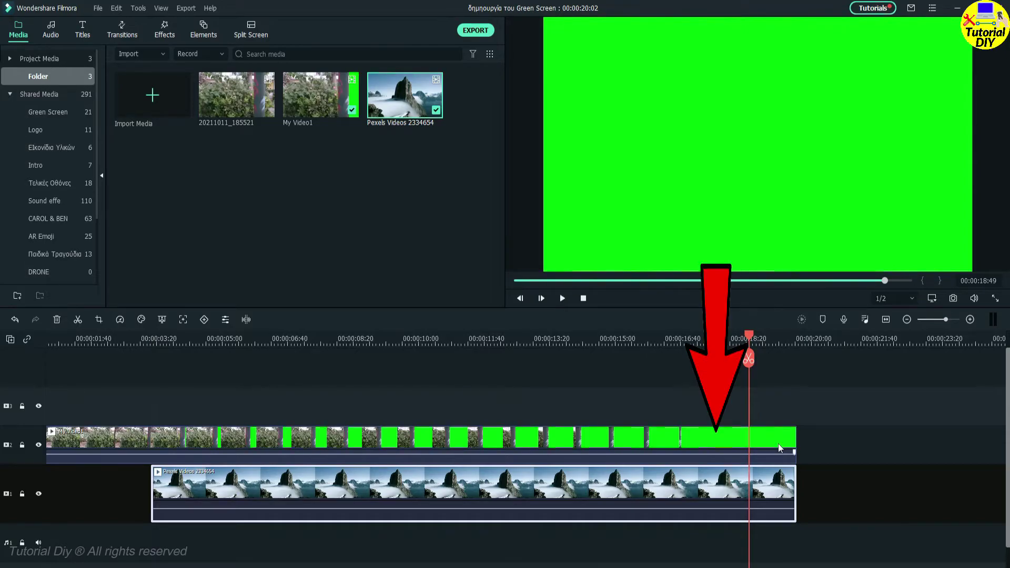
Step: Apply the Green Screen effect to the My Video1 clip and play the composite from the beginning
left_click(777, 443)
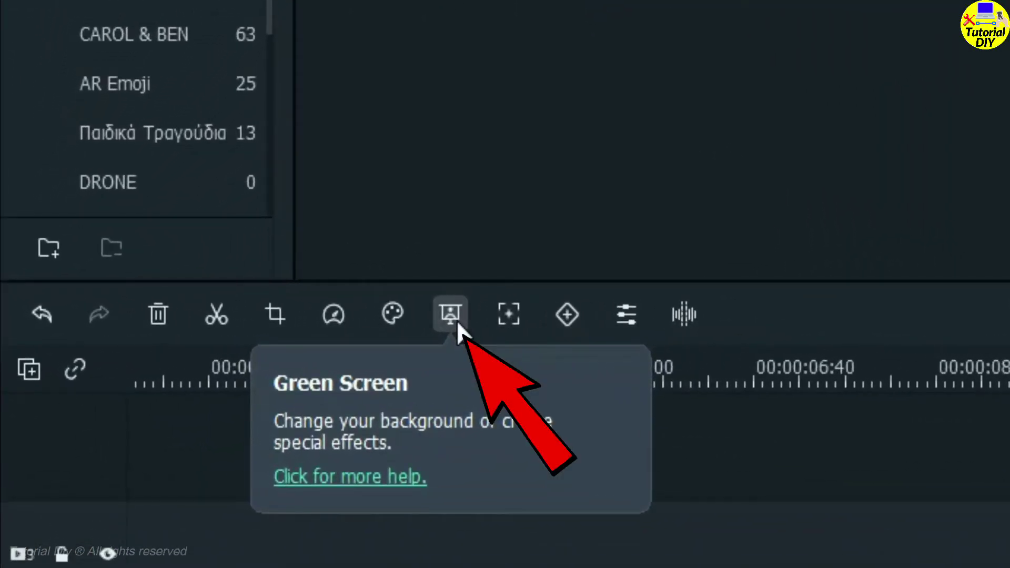
left_click(452, 318)
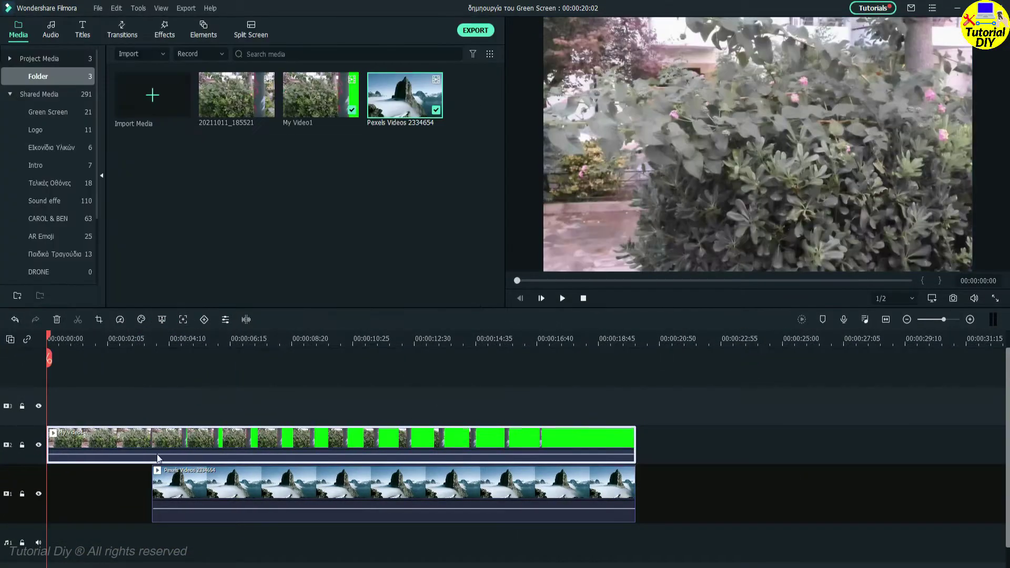
key("space")
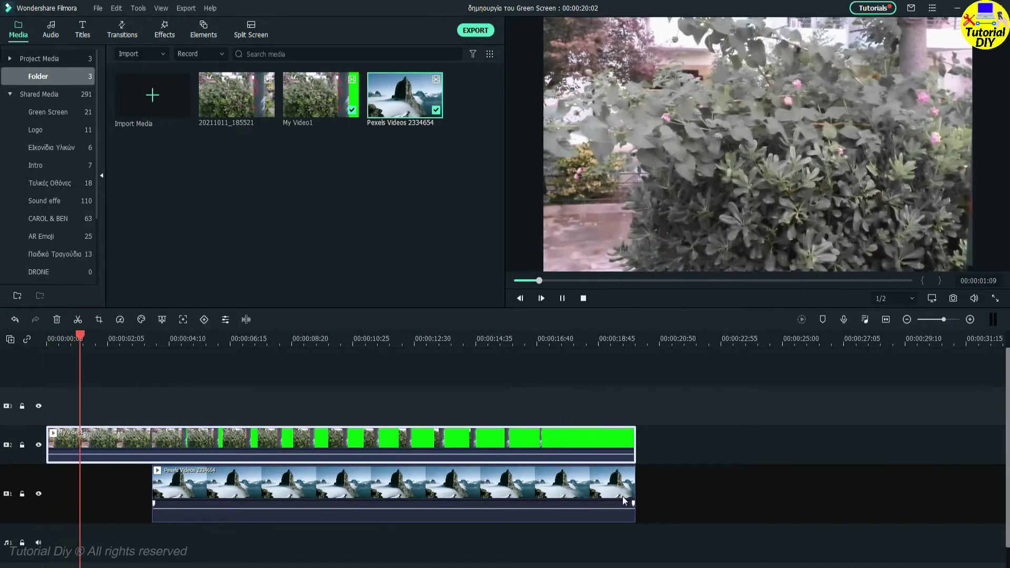